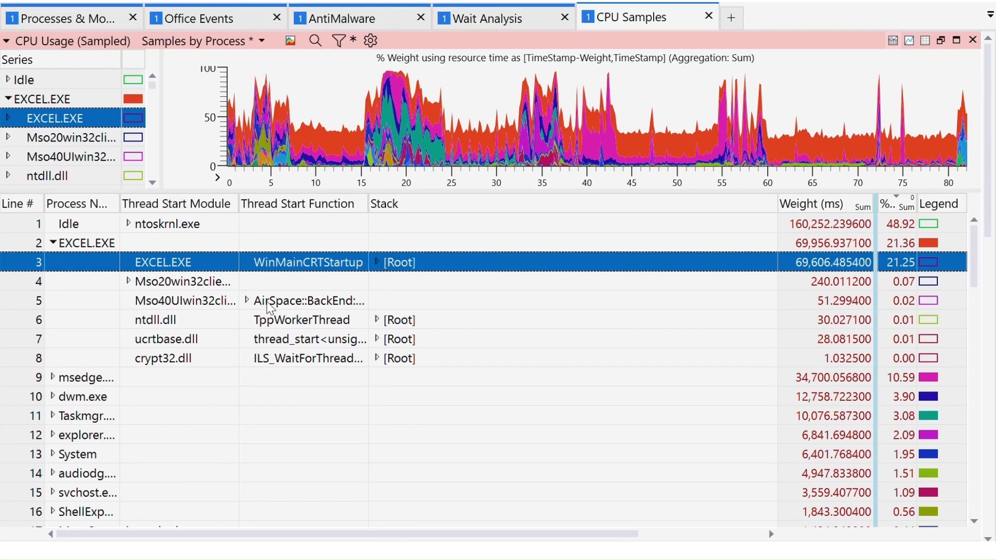
# Expand the [Root] stack of EXCEL.EXE's WinMainCRTStartup thread and trace its frames from MainLoop to HrSaveAutoRecoverFile alongside the sample counts.
pyautogui.click(377, 262)
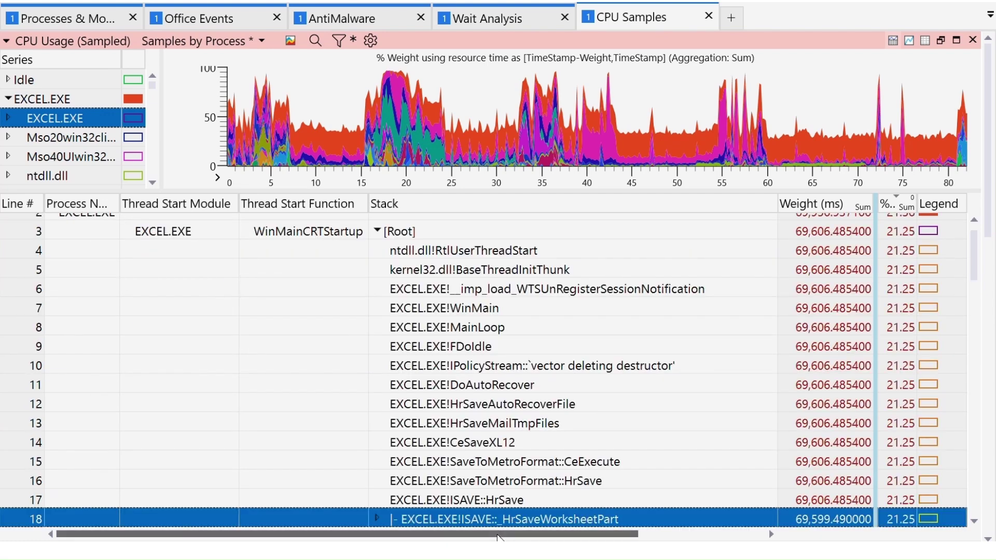
pyautogui.moveTo(568, 534); pyautogui.dragTo(697, 537)
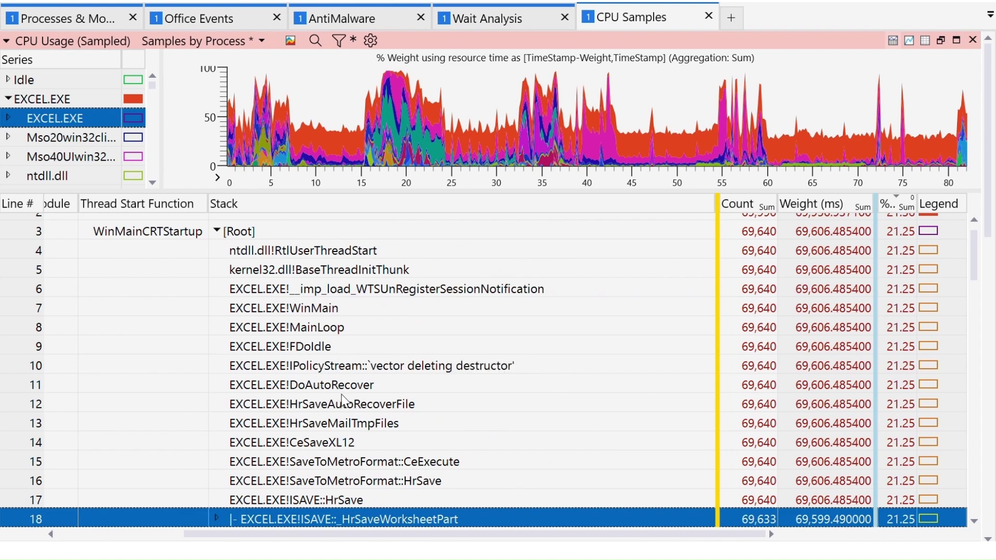
pyautogui.click(330, 328)
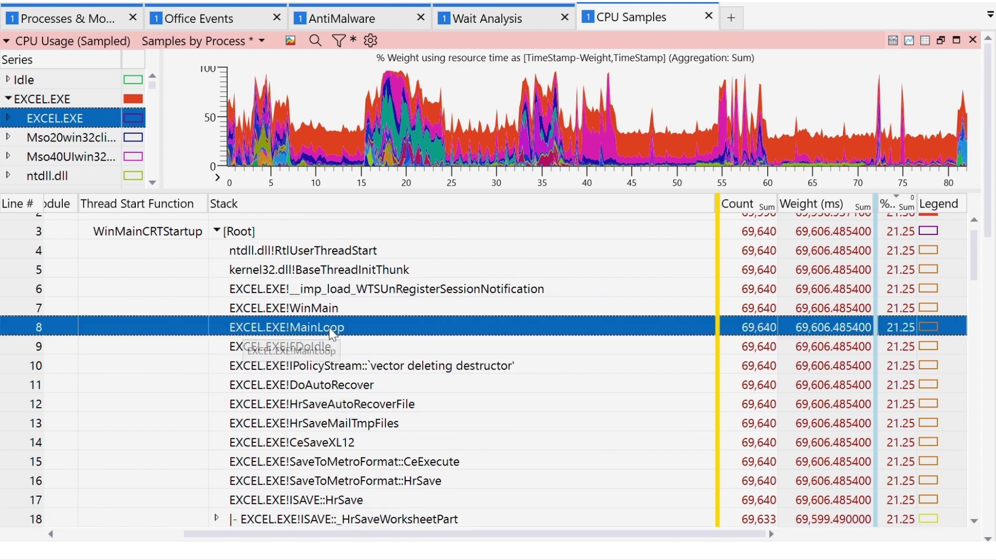
pyautogui.click(331, 347)
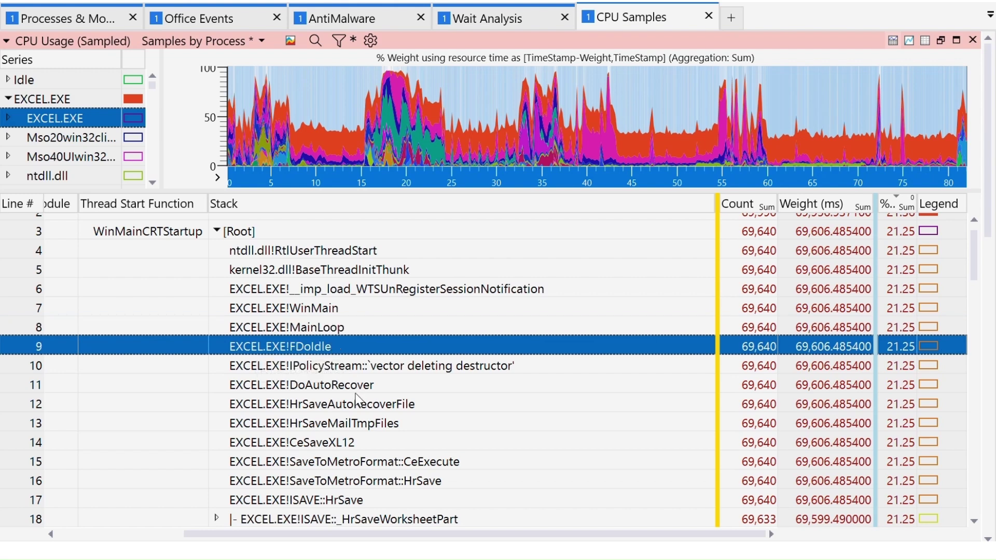
pyautogui.click(359, 390)
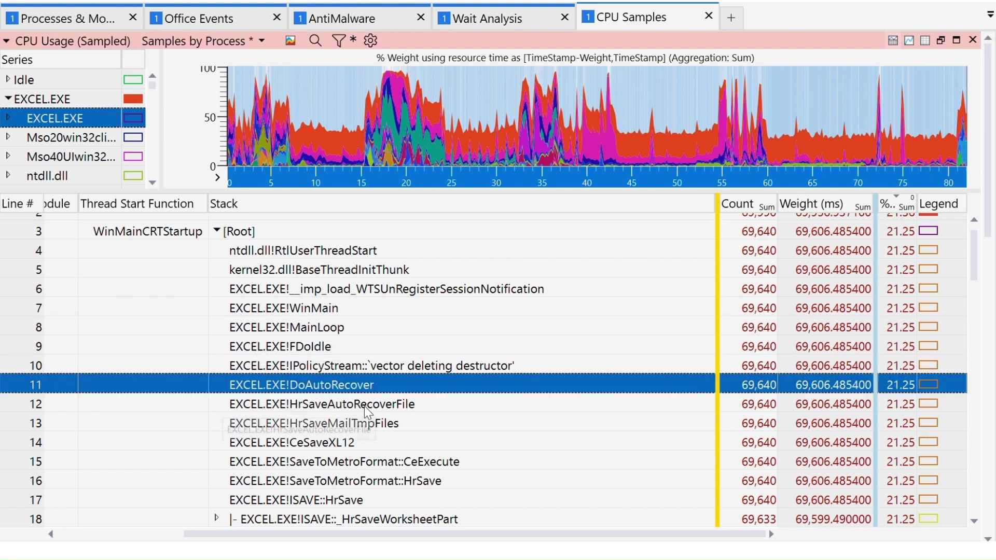
pyautogui.click(364, 406)
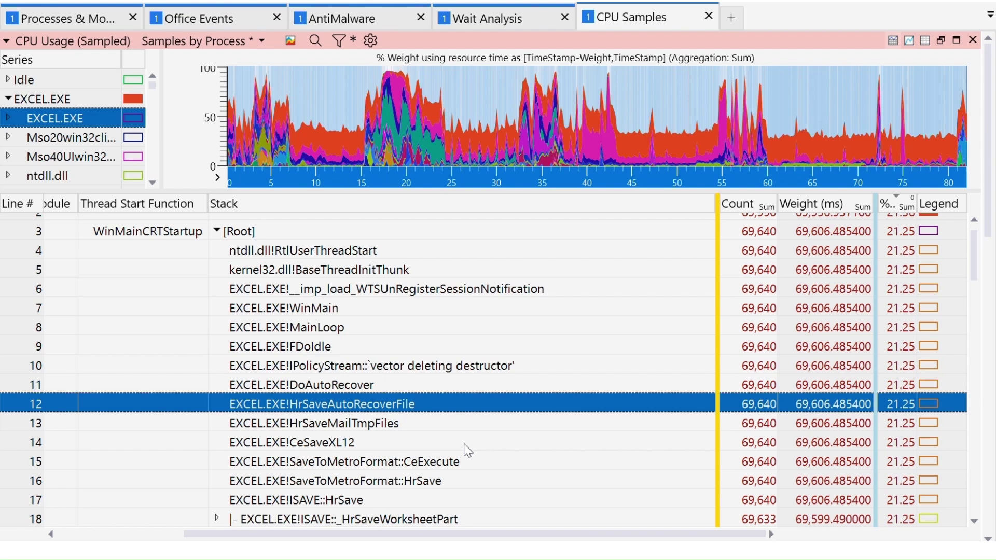
# Expand the ISAVE::_HrSaveWorksheetPart branch level by level along its heaviest path, down through Mso20win32client.dll!deflate.
pyautogui.press('pagedown')
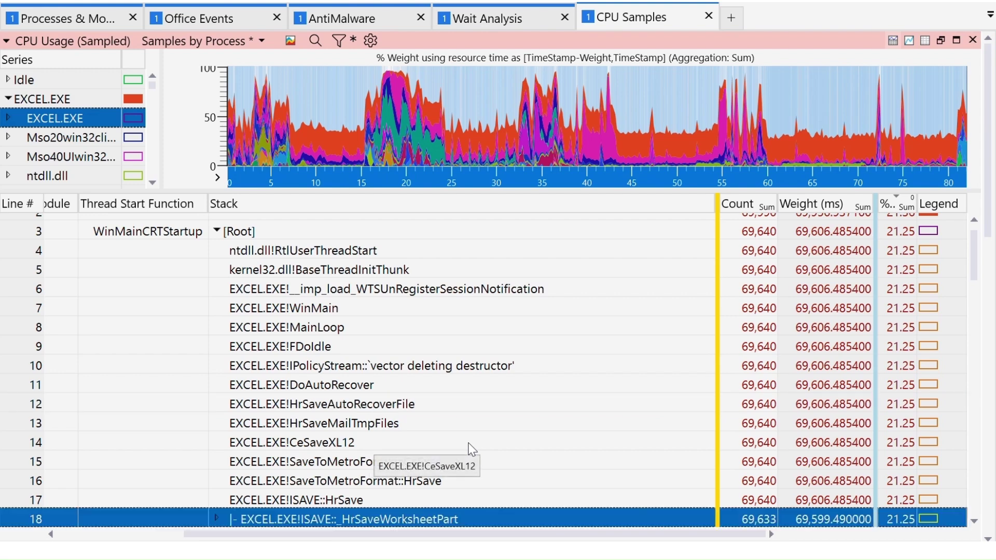
pyautogui.press('Right')
pyautogui.press('Right')
pyautogui.press('Right')
pyautogui.press('Right')
pyautogui.press('Right')
pyautogui.press('Right')
pyautogui.press('Right')
pyautogui.press('Right')
pyautogui.press('Right')
pyautogui.press('Right')
pyautogui.press('Right')
pyautogui.press('Right')
pyautogui.press('Right')
pyautogui.press('Right')
pyautogui.press('Right')
pyautogui.press('Right')
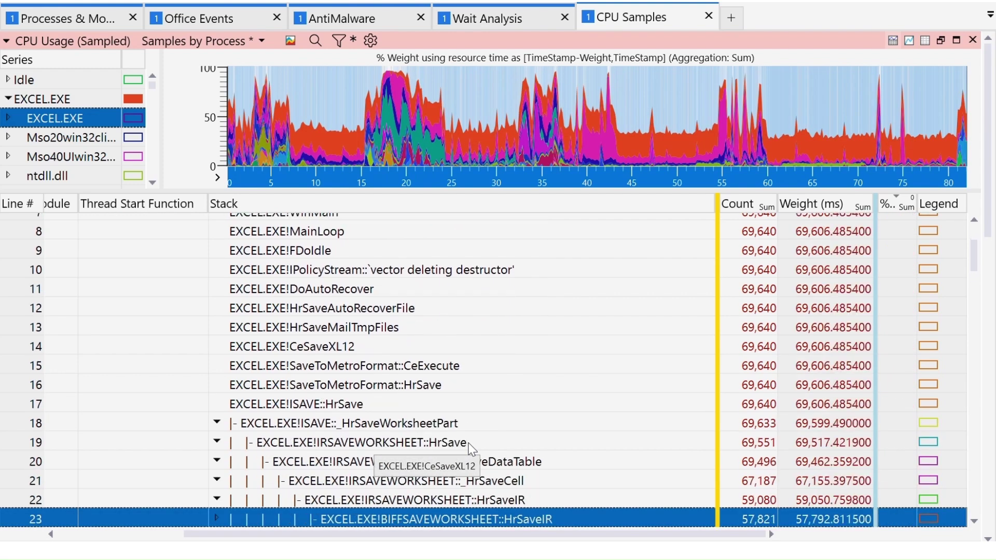
pyautogui.press('Right')
pyautogui.press('Right')
pyautogui.press('Right')
pyautogui.press('Right')
pyautogui.press('Right')
pyautogui.press('Right')
pyautogui.press('Right')
pyautogui.press('Right')
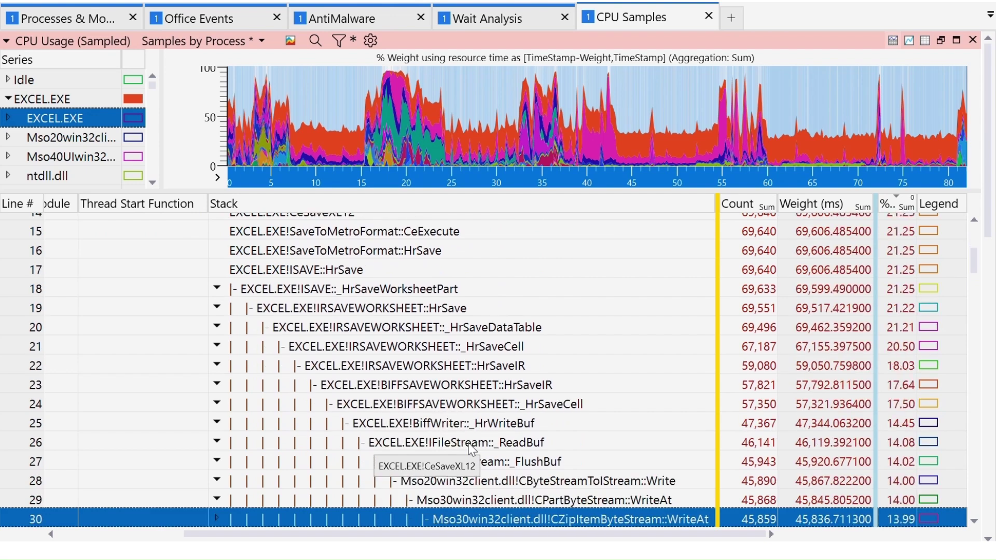
pyautogui.press('Right')
pyautogui.press('Right')
pyautogui.press('Right')
pyautogui.press('Right')
pyautogui.press('Right')
pyautogui.press('Right')
pyautogui.press('Right')
pyautogui.press('Right')
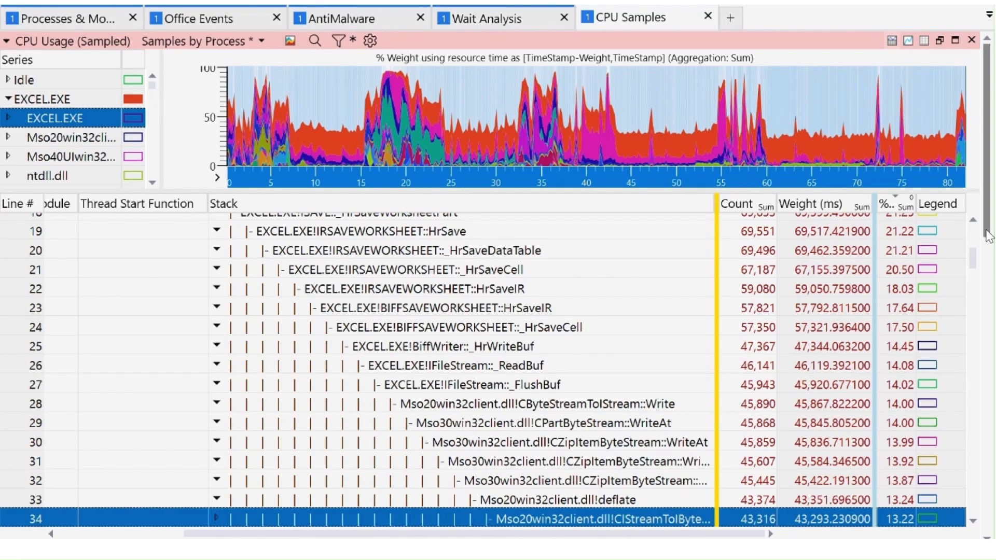
# In the Samples by Source/Line table, expand EXCEL.EXE and the functions of its EXCEL.EXE and Mso20win32client.dll modules.
pyautogui.moveTo(989, 234); pyautogui.dragTo(988, 529)
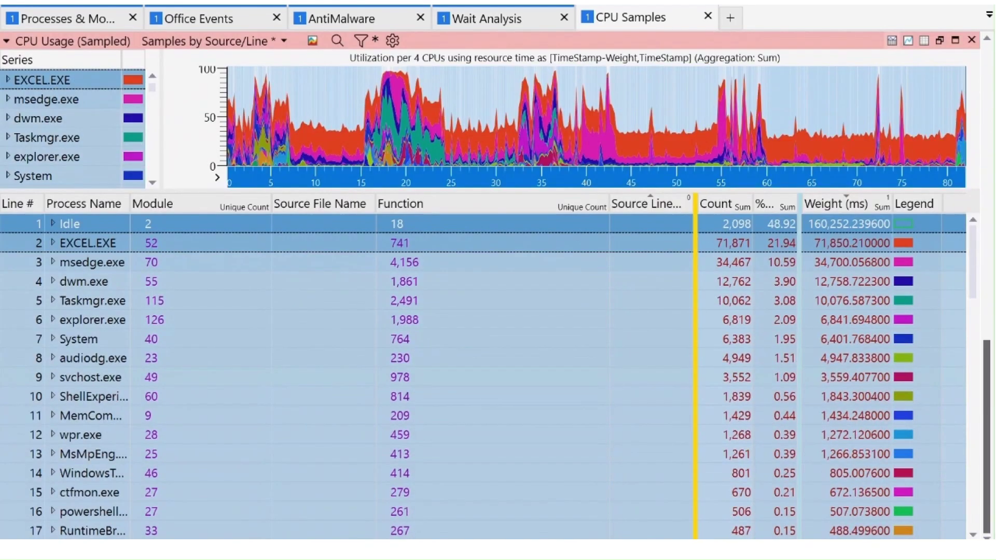
pyautogui.click(93, 243)
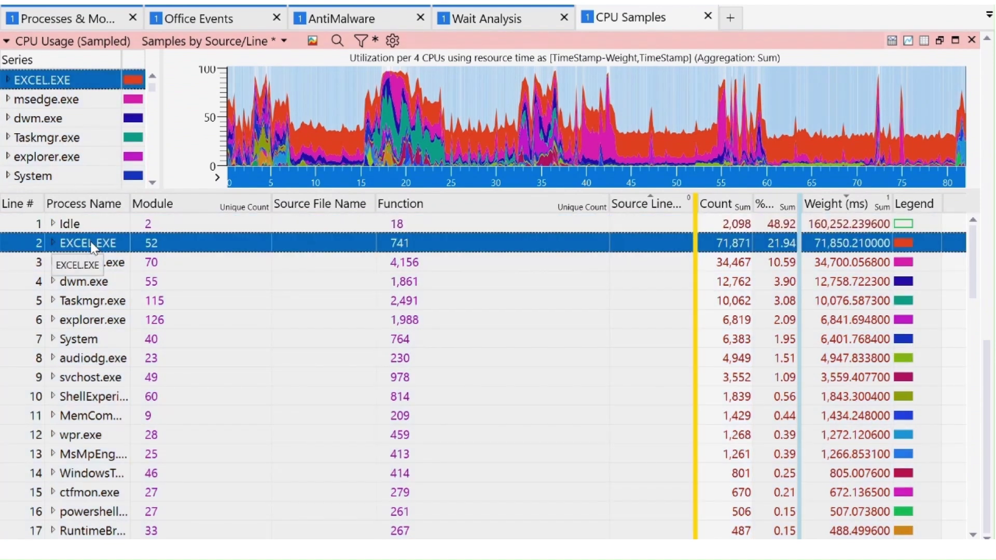
pyautogui.click(53, 243)
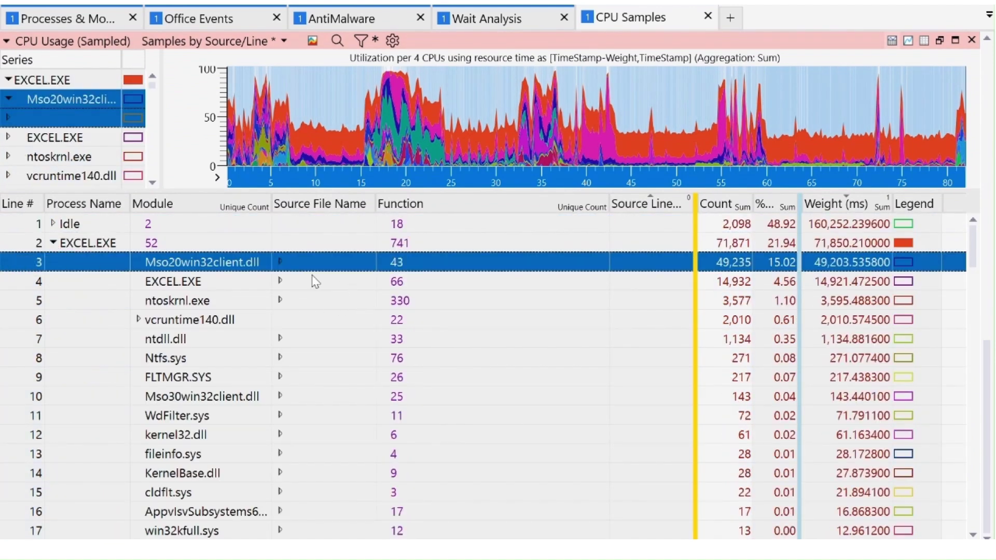
pyautogui.click(280, 282)
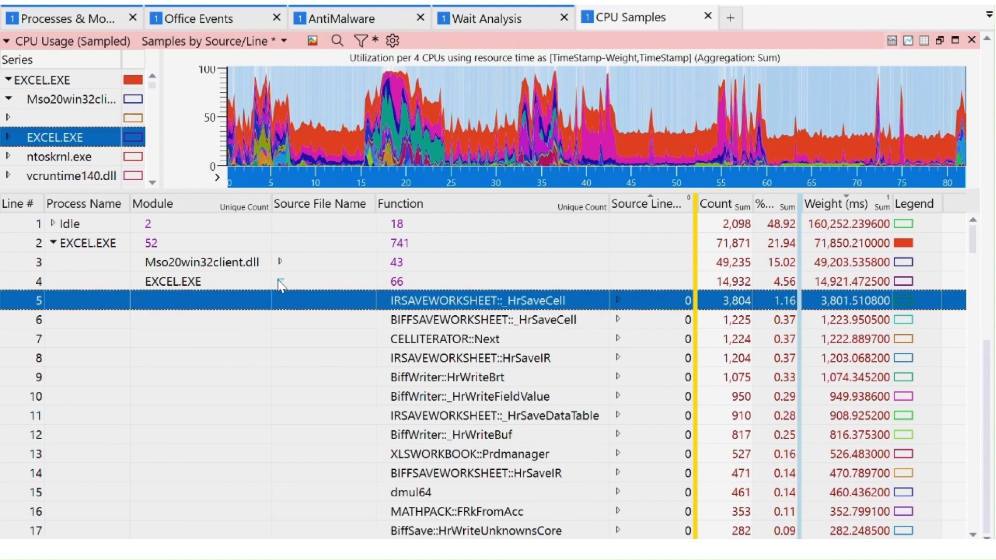
pyautogui.click(280, 262)
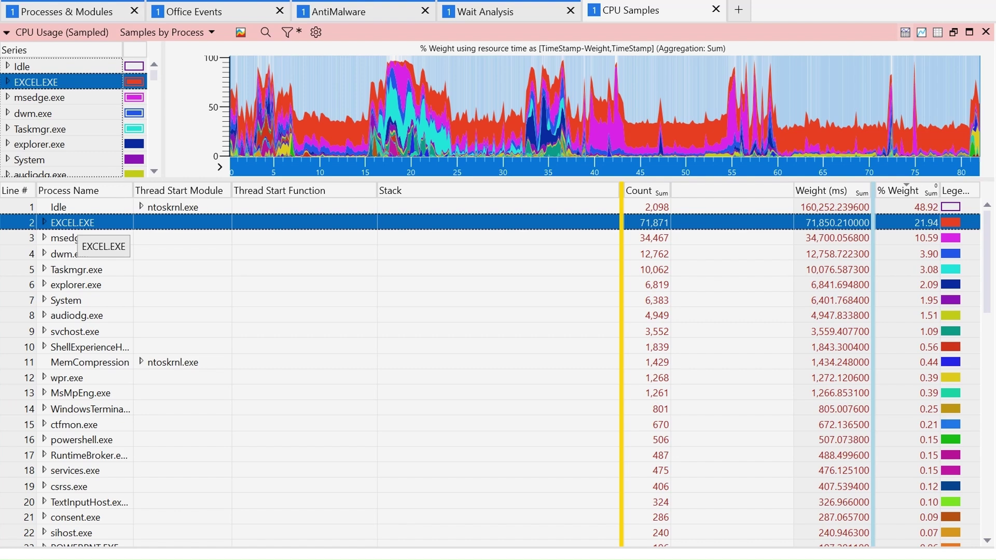
# Filter the Samples by Process table to the EXCEL.EXE process.
pyautogui.rightClick(116, 220)
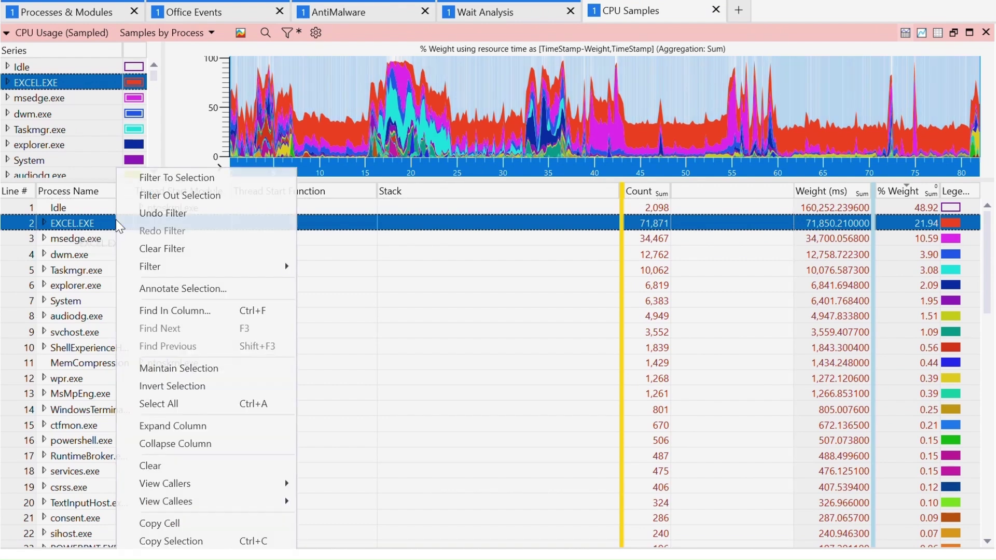
pyautogui.click(166, 180)
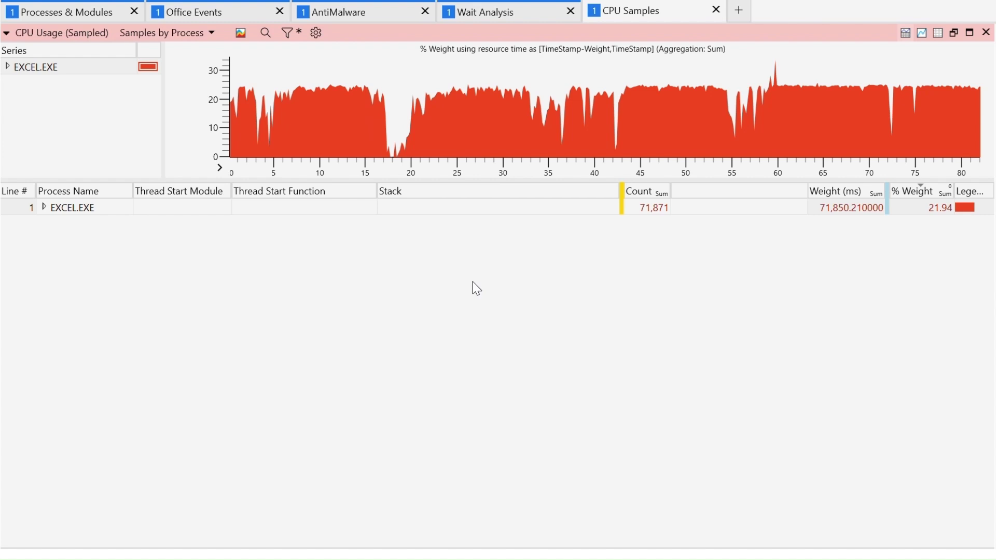
# In the Wait Analysis view, expand the EXCEL.EXE process and its EXCEL.EXE start module, and select the WinMainCRTStartup thread.
pyautogui.click(511, 10)
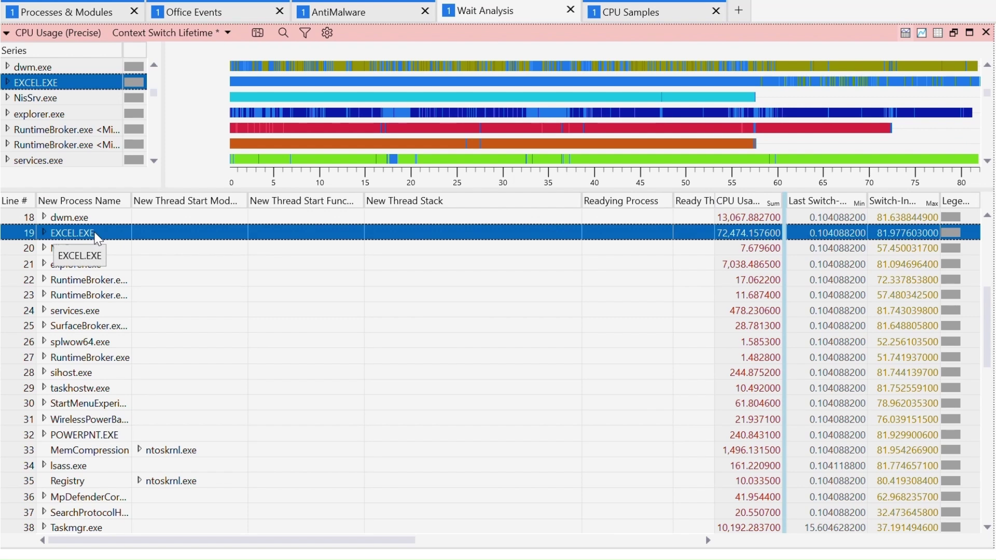
pyautogui.press('Right')
pyautogui.press('Right')
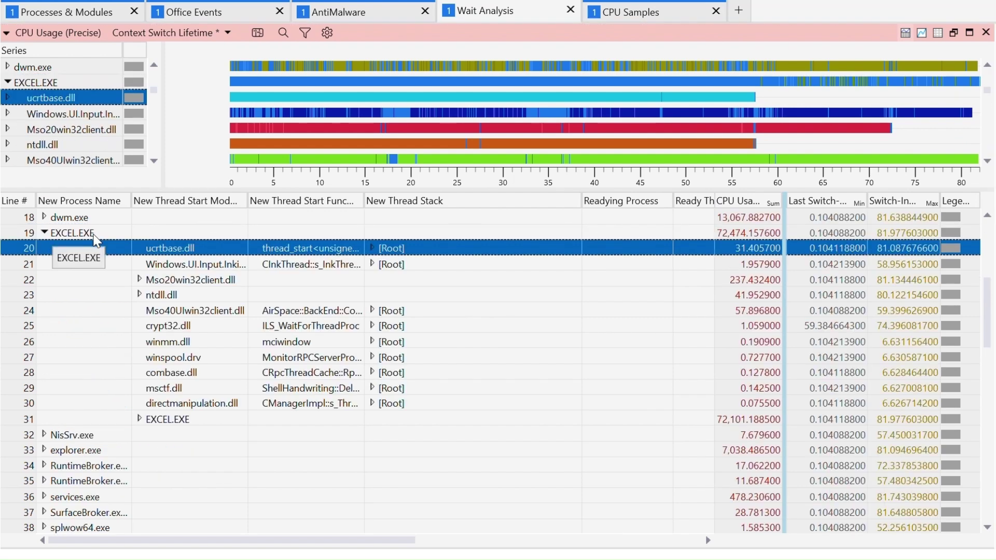
pyautogui.press('Down')
pyautogui.press('Down')
pyautogui.press('Down')
pyautogui.press('Down')
pyautogui.press('Down')
pyautogui.press('Down')
pyautogui.press('Down')
pyautogui.press('Down')
pyautogui.press('Down')
pyautogui.press('Down')
pyautogui.press('Down')
pyautogui.press('Down')
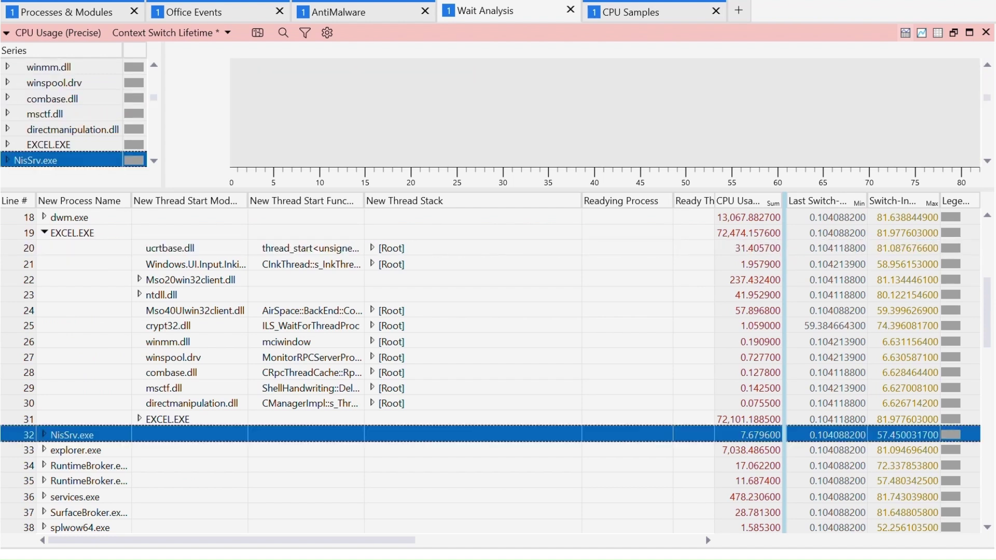
pyautogui.press('Up')
pyautogui.press('Right')
pyautogui.press('Right')
pyautogui.press('Down')
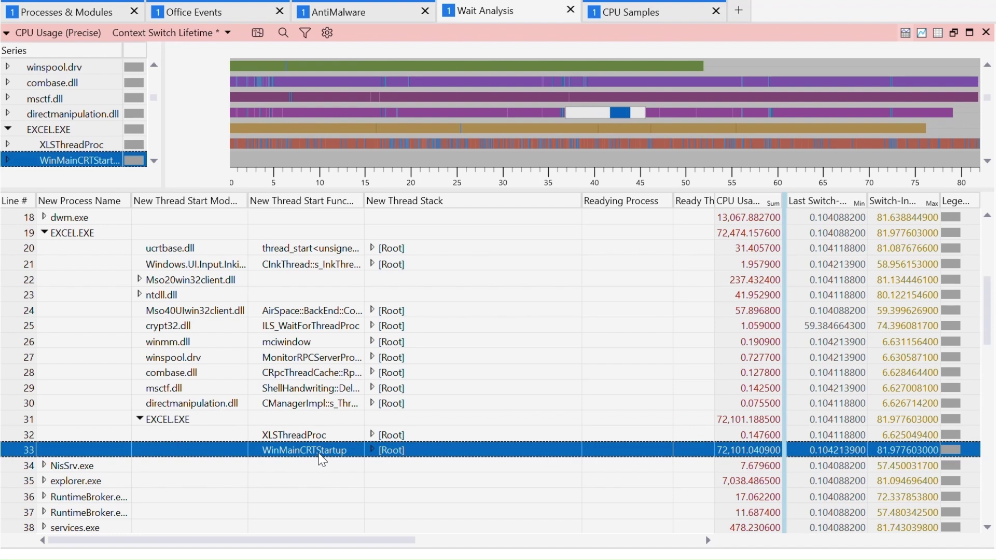
# Filter the Context Switch Lifetime table to EXCEL.EXE's WinMainCRTStartup thread.
pyautogui.rightClick(322, 458)
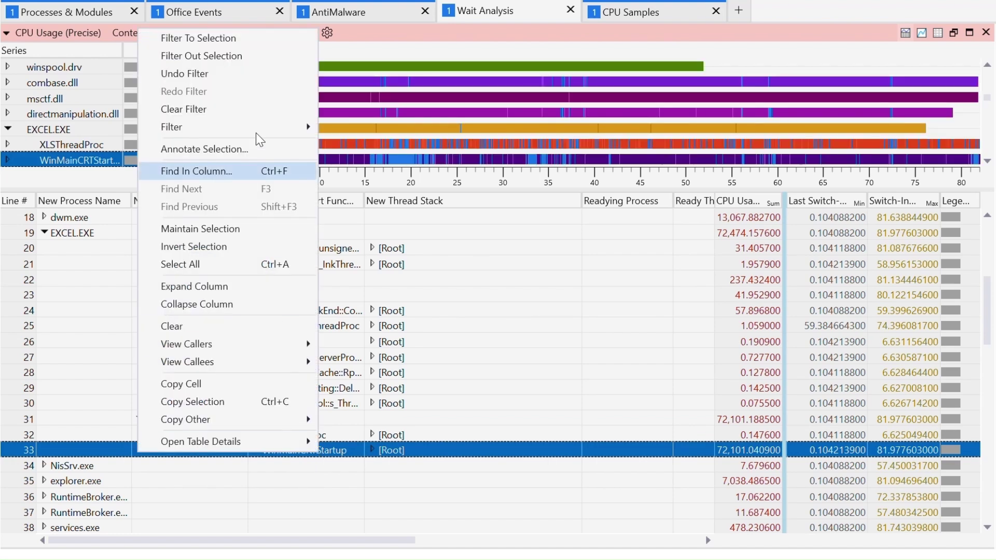
pyautogui.press('Escape')
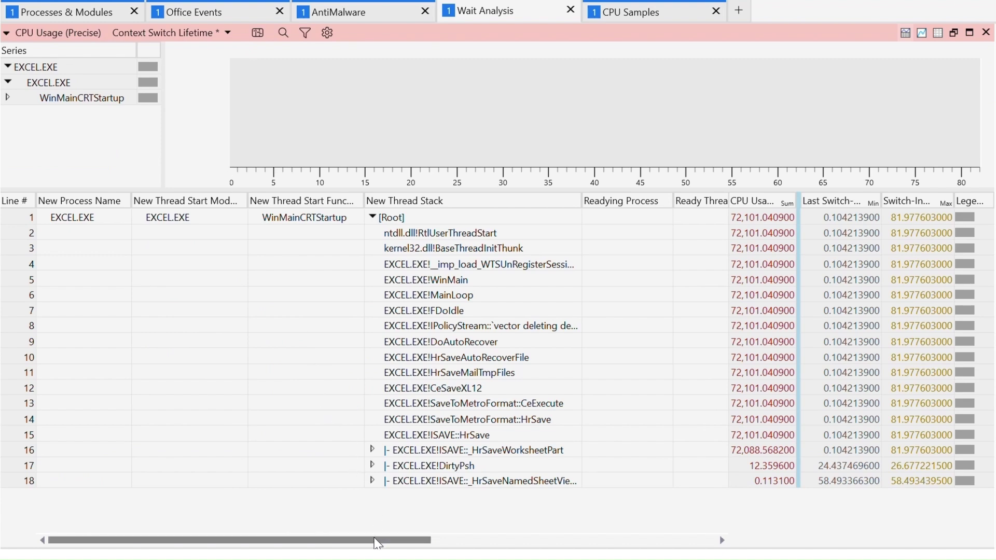
# Examine the thread's stack frames from FDoIdle to SaveToMetroFormat::HrSave and compare the Waits, Ready and CPU Usage columns.
pyautogui.moveTo(373, 539); pyautogui.dragTo(542, 530)
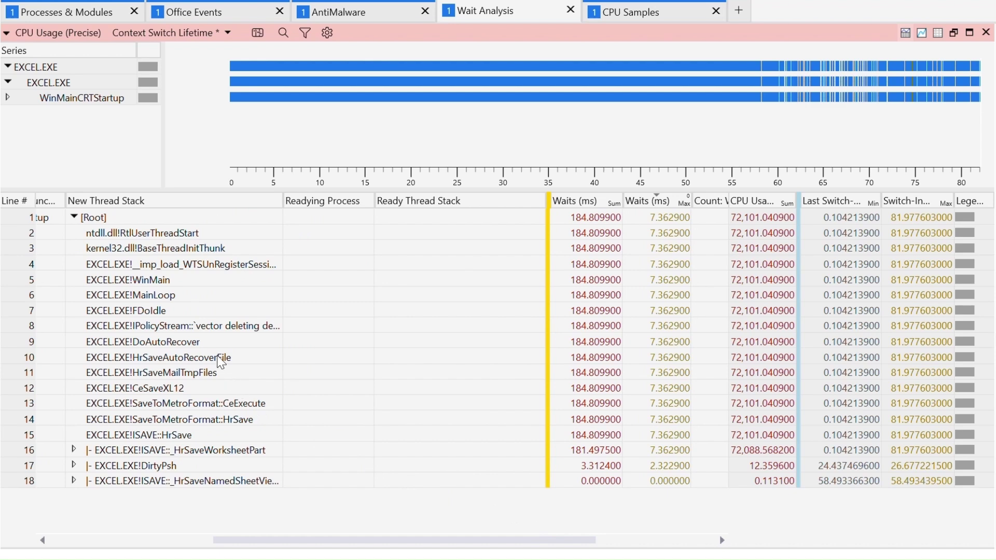
pyautogui.click(201, 311)
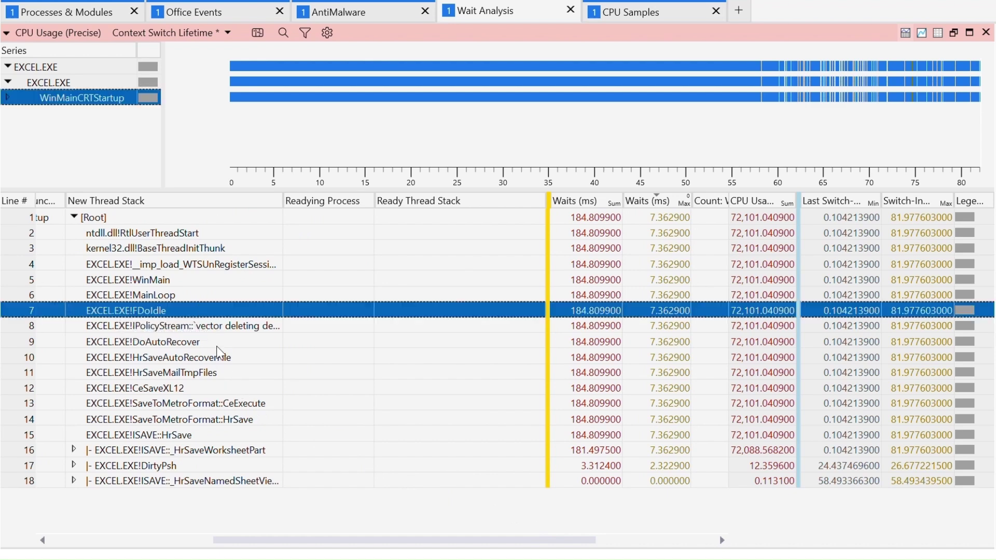
pyautogui.click(220, 393)
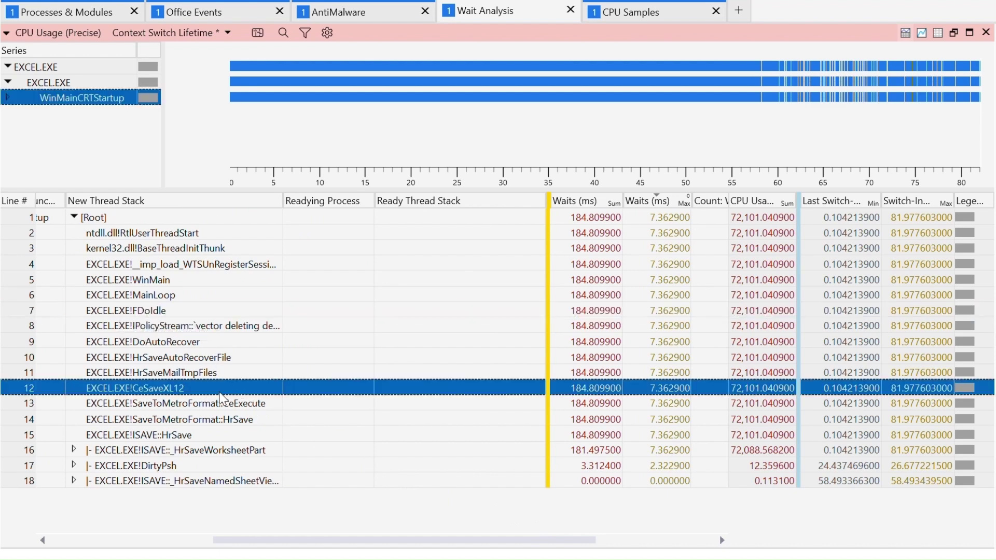
pyautogui.click(228, 420)
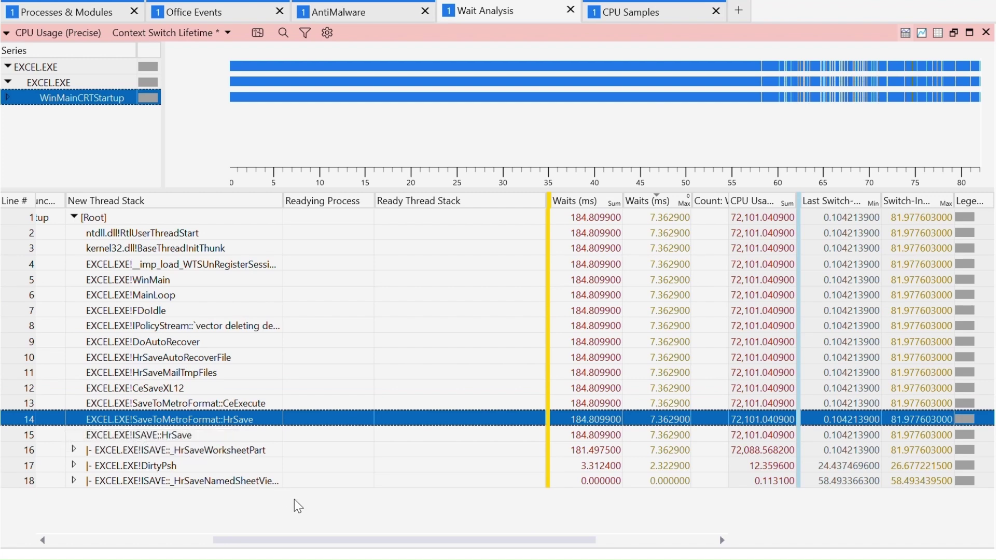
pyautogui.moveTo(299, 540); pyautogui.dragTo(431, 547)
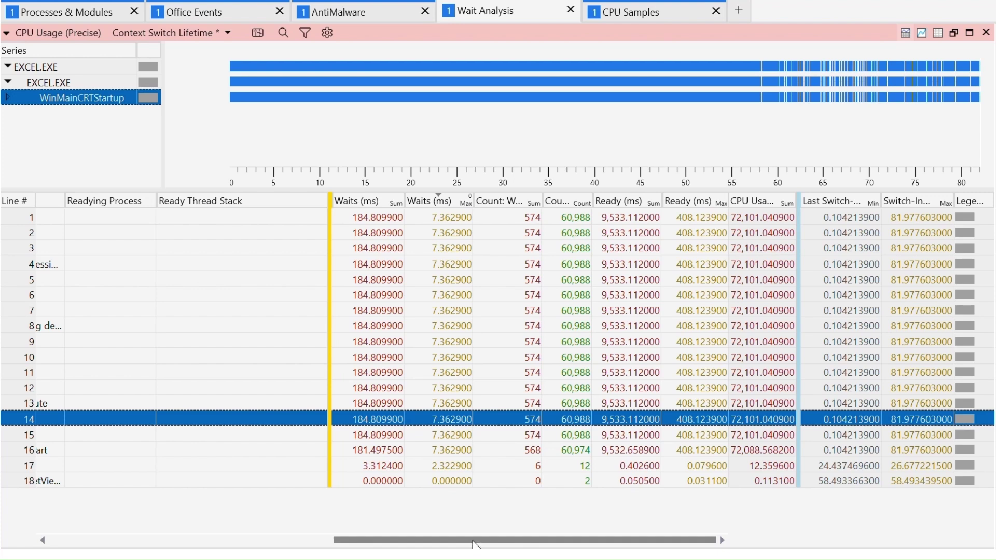
# Expand the EXCEL.EXE!ISAVE::_HrSaveWorksheetPart branch of the New Thread Stack through its nested IRSAVEWORKSHEET frames.
pyautogui.moveTo(471, 544); pyautogui.dragTo(370, 538)
pyautogui.press('Down')
pyautogui.press('Down')
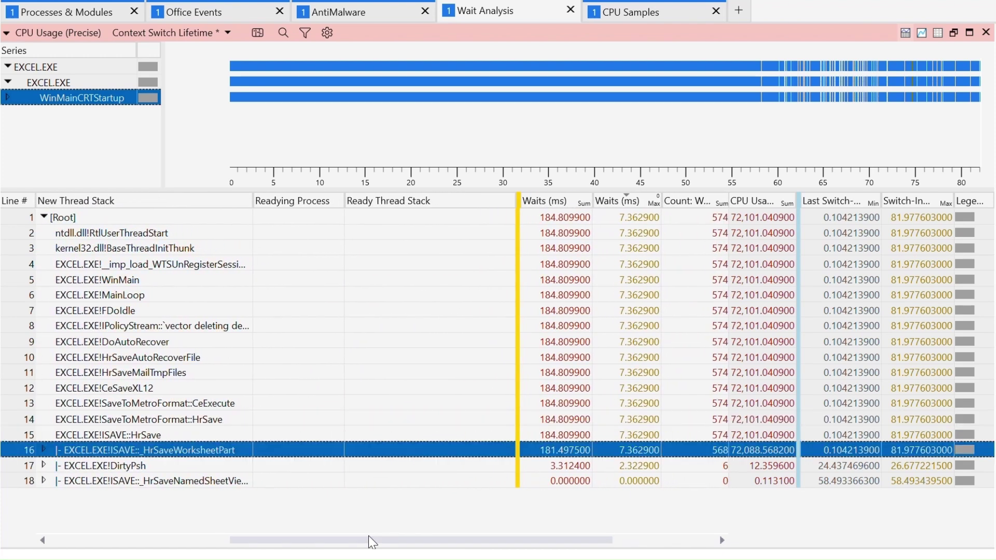
pyautogui.press('Right')
pyautogui.press('Right')
pyautogui.press('Right')
pyautogui.press('Right')
pyautogui.press('Right')
pyautogui.press('Right')
pyautogui.press('Right')
pyautogui.press('Right')
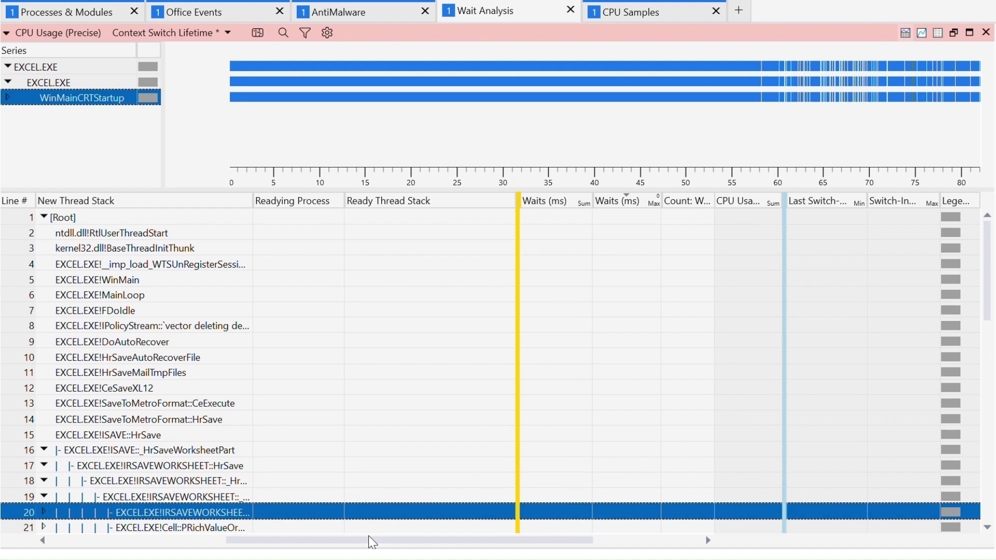
# Expand the first IRSAVEWORKSHEET branch further through the BIFFSAVEWORK, BiffWriter and Mso20win32 frames to the user32 frame beneath ntdll.
pyautogui.press('Right')
pyautogui.press('Right')
pyautogui.press('Right')
pyautogui.press('Right')
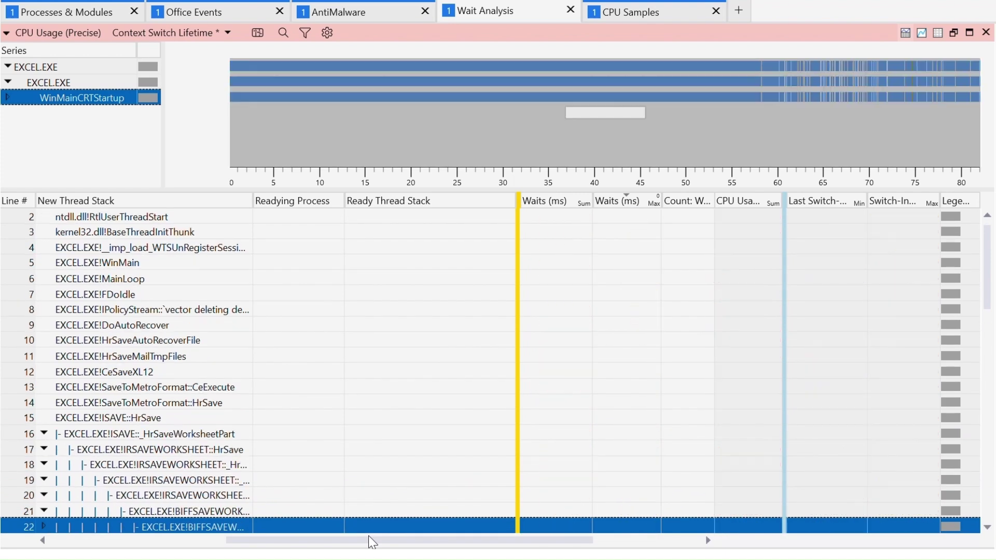
pyautogui.press('Right')
pyautogui.press('Right')
pyautogui.press('Right')
pyautogui.press('Right')
pyautogui.press('Right')
pyautogui.press('Right')
pyautogui.press('Right')
pyautogui.press('Right')
pyautogui.press('Right')
pyautogui.press('Right')
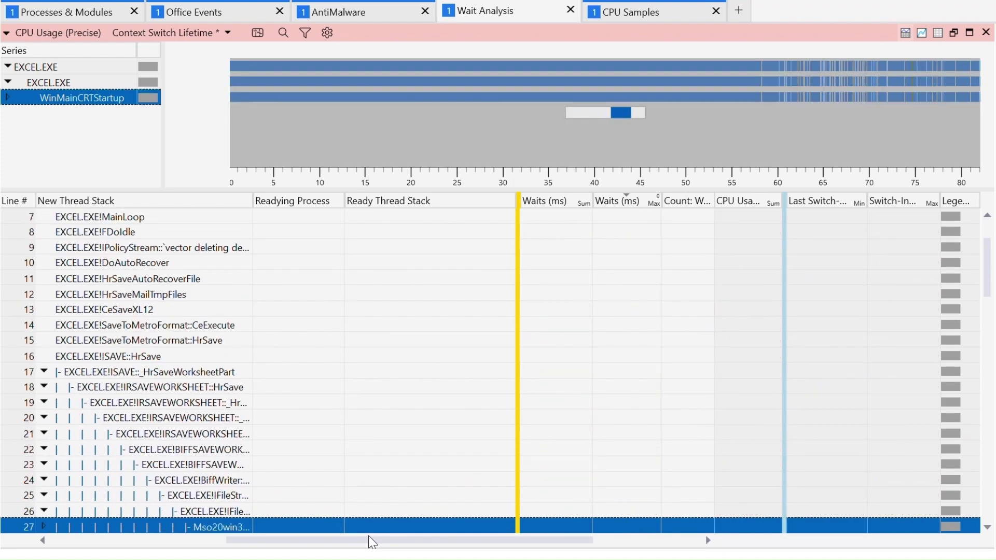
pyautogui.press('Right')
pyautogui.press('Right')
pyautogui.press('Right')
pyautogui.press('Right')
pyautogui.press('Right')
pyautogui.press('Right')
pyautogui.press('Right')
pyautogui.press('Right')
pyautogui.press('Right')
pyautogui.press('Right')
pyautogui.press('Right')
pyautogui.press('Right')
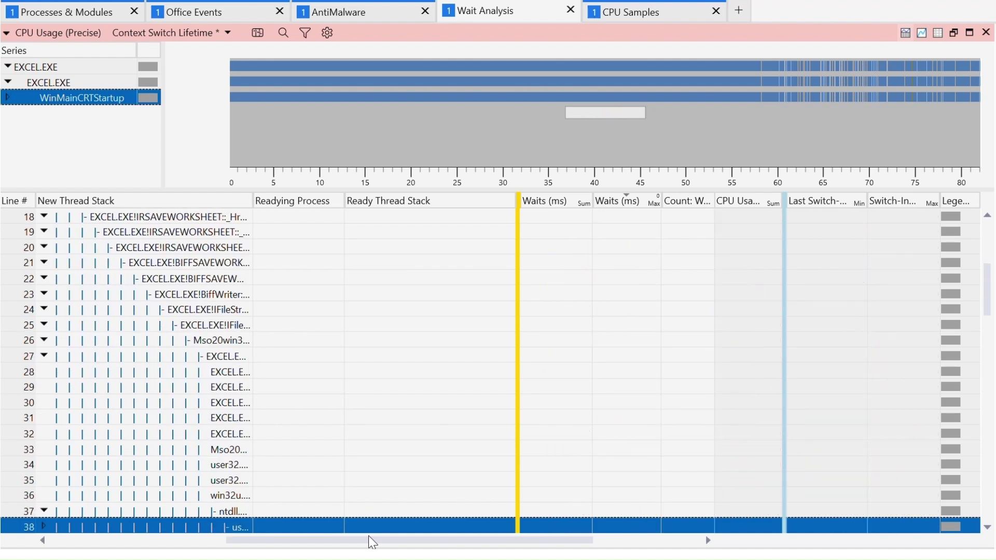
# Expand the rest of the longest wait's call path to EXCEL.EXE's Ready Thread Stack and select its ntdll.dll!NtSetEvent frame.
pyautogui.press('Right')
pyautogui.press('Right')
pyautogui.press('Right')
pyautogui.press('Right')
pyautogui.press('Right')
pyautogui.press('Right')
pyautogui.press('Right')
pyautogui.press('Right')
pyautogui.press('Right')
pyautogui.press('Right')
pyautogui.press('Right')
pyautogui.press('Right')
pyautogui.press('Right')
pyautogui.press('Right')
pyautogui.press('Right')
pyautogui.press('Right')
pyautogui.press('Right')
pyautogui.press('Right')
pyautogui.press('Right')
pyautogui.press('Right')
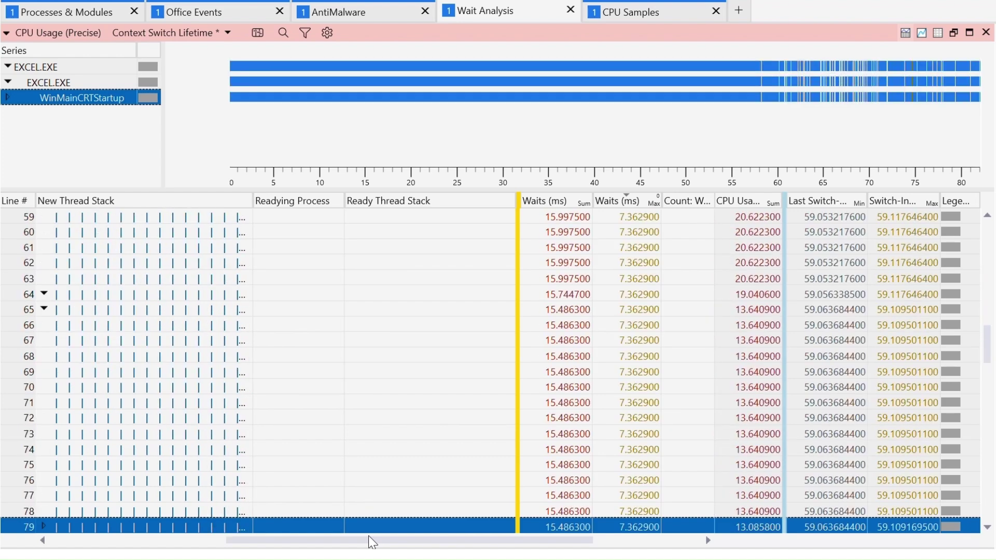
pyautogui.press('Right')
pyautogui.press('Right')
pyautogui.press('Right')
pyautogui.press('Right')
pyautogui.press('Right')
pyautogui.press('Right')
pyautogui.press('Right')
pyautogui.press('Right')
pyautogui.press('Right')
pyautogui.press('Right')
pyautogui.press('Right')
pyautogui.press('Right')
pyautogui.press('Right')
pyautogui.press('Right')
pyautogui.press('Right')
pyautogui.press('Right')
pyautogui.press('Right')
pyautogui.press('Right')
pyautogui.press('Right')
pyautogui.press('Right')
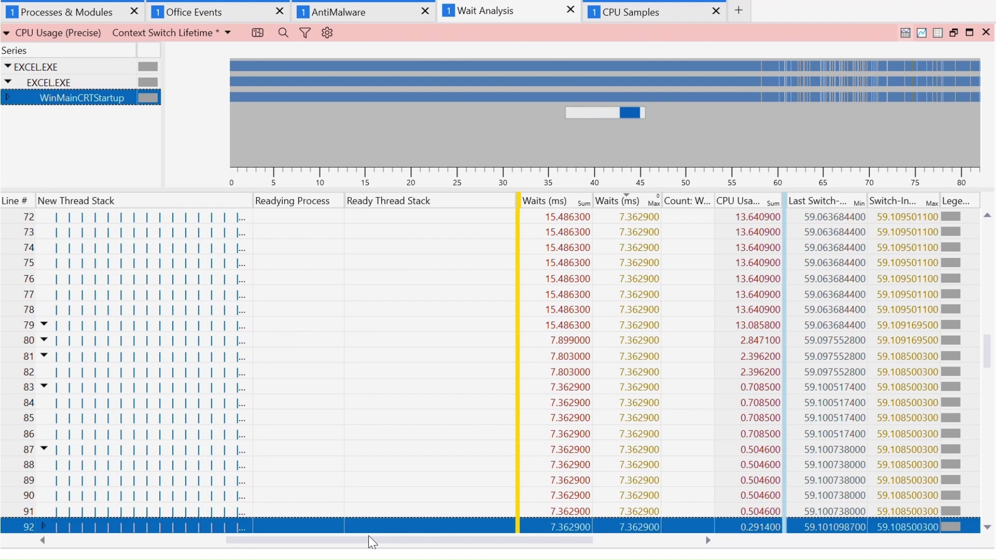
pyautogui.press('Right')
pyautogui.press('Right')
pyautogui.press('Right')
pyautogui.press('Right')
pyautogui.press('Right')
pyautogui.press('Right')
pyautogui.press('Right')
pyautogui.press('Right')
pyautogui.press('Right')
pyautogui.press('Right')
pyautogui.press('Right')
pyautogui.press('Right')
pyautogui.press('Right')
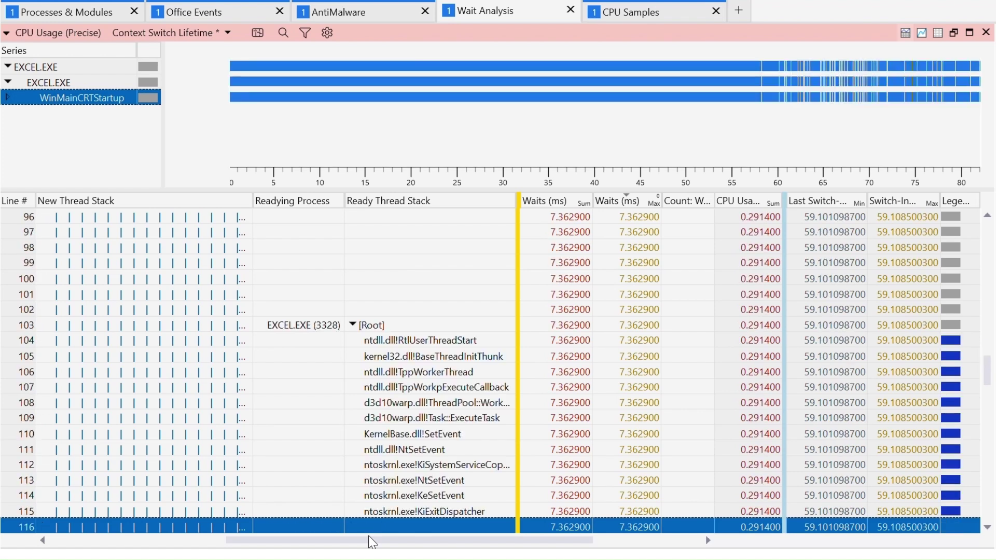
pyautogui.click(438, 455)
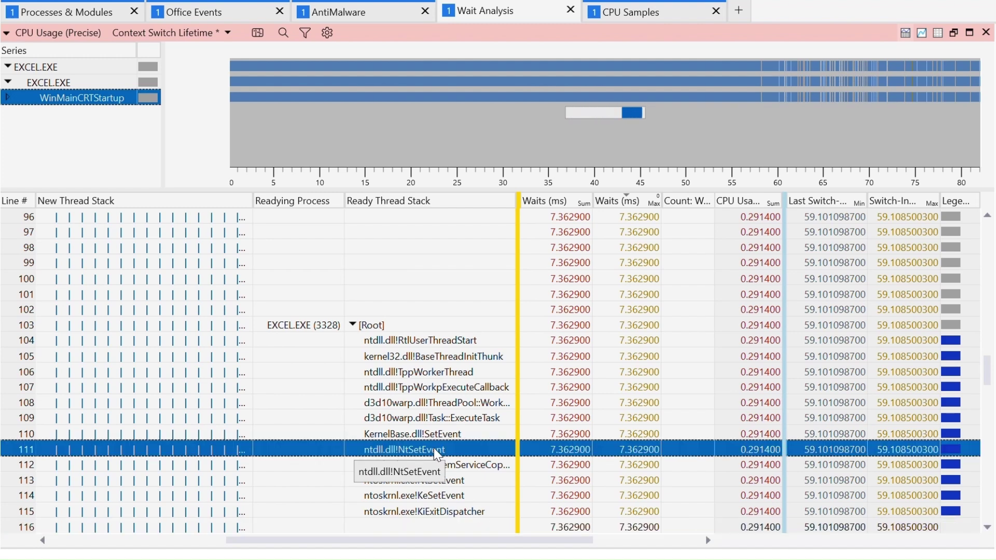